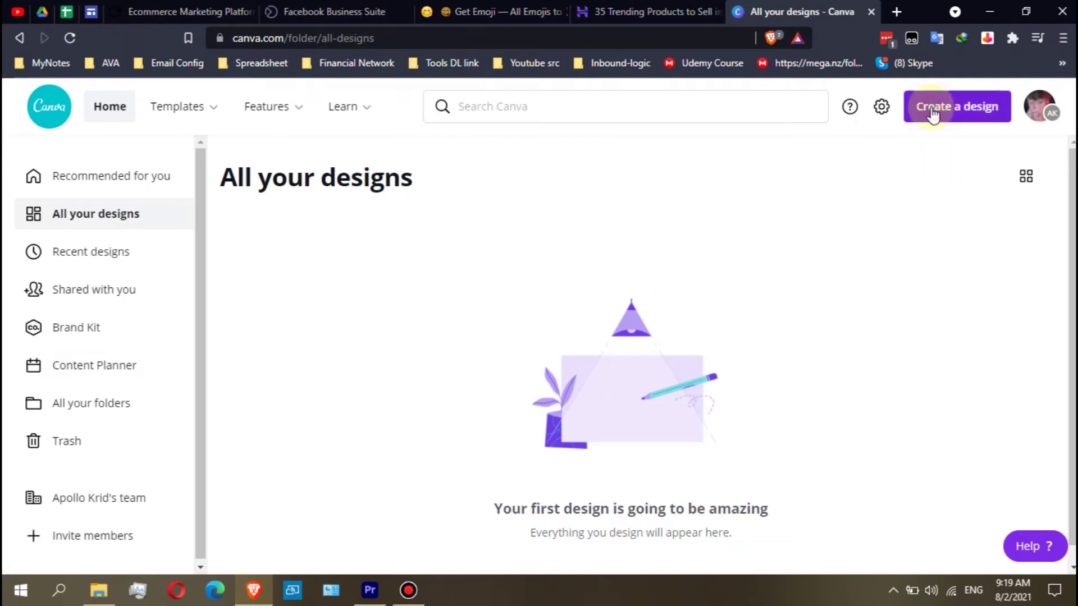
# Create a new Logo design with the dark letter-A template and collapse the Templates panel
pyautogui.click(948, 110)
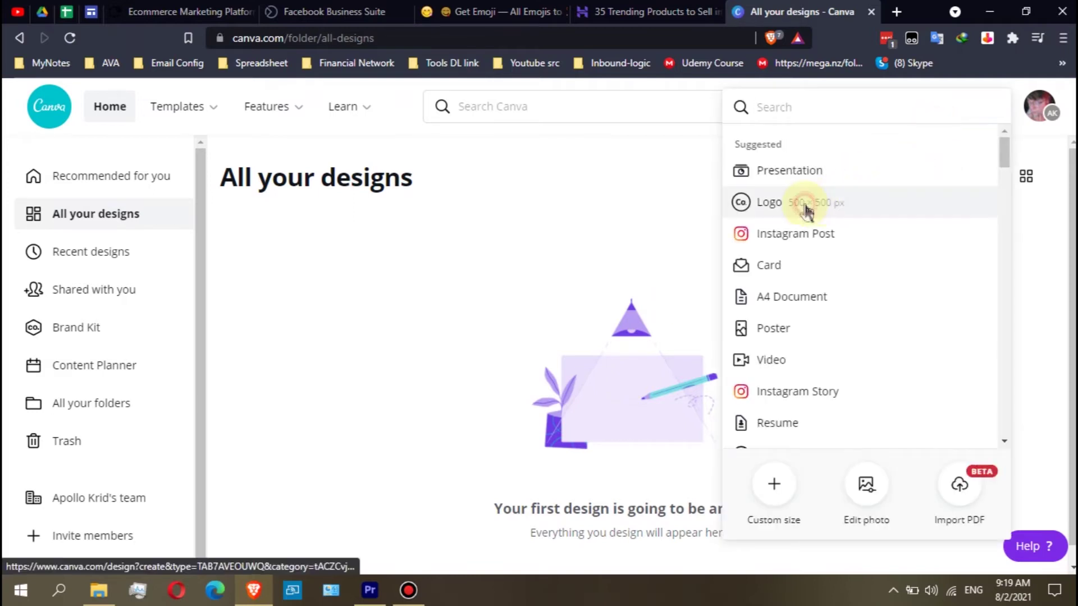
pyautogui.click(806, 203)
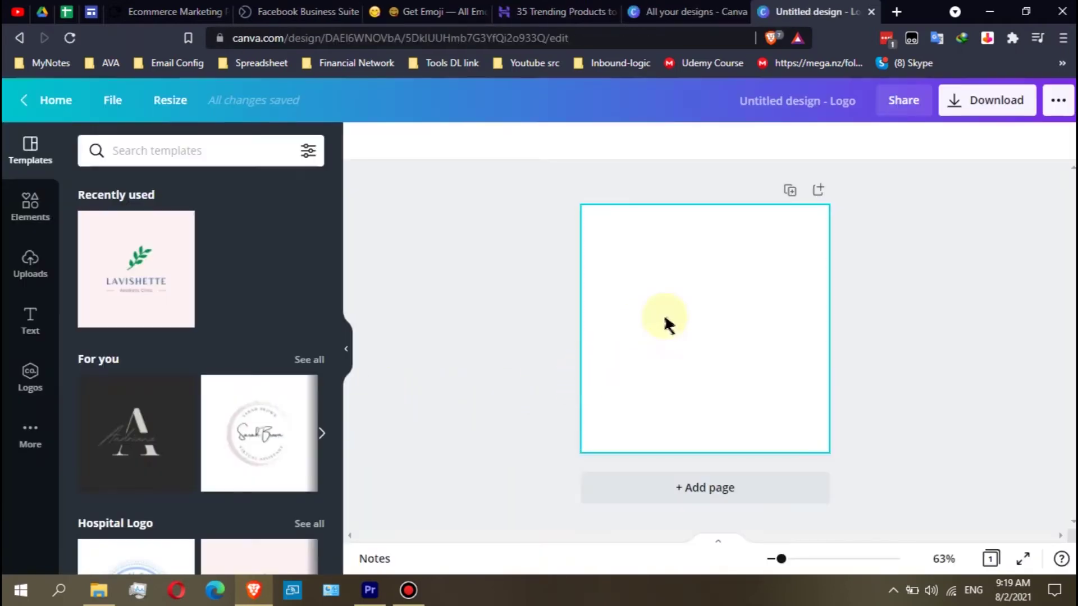
pyautogui.scroll(-7, 300, 491)
pyautogui.scroll(4, 265, 481)
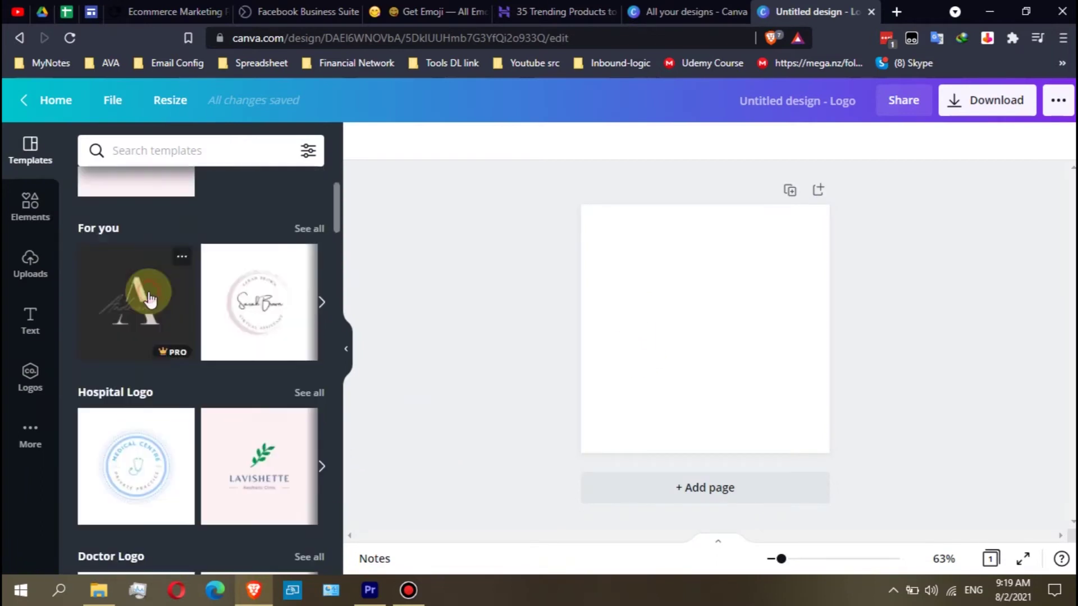
pyautogui.click(136, 297)
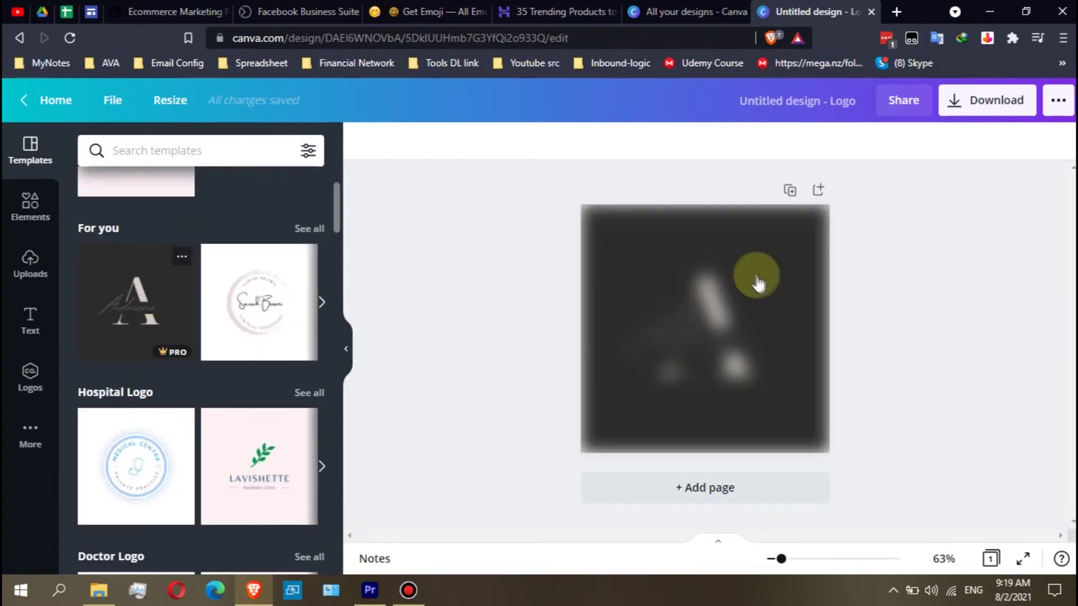
pyautogui.click(348, 350)
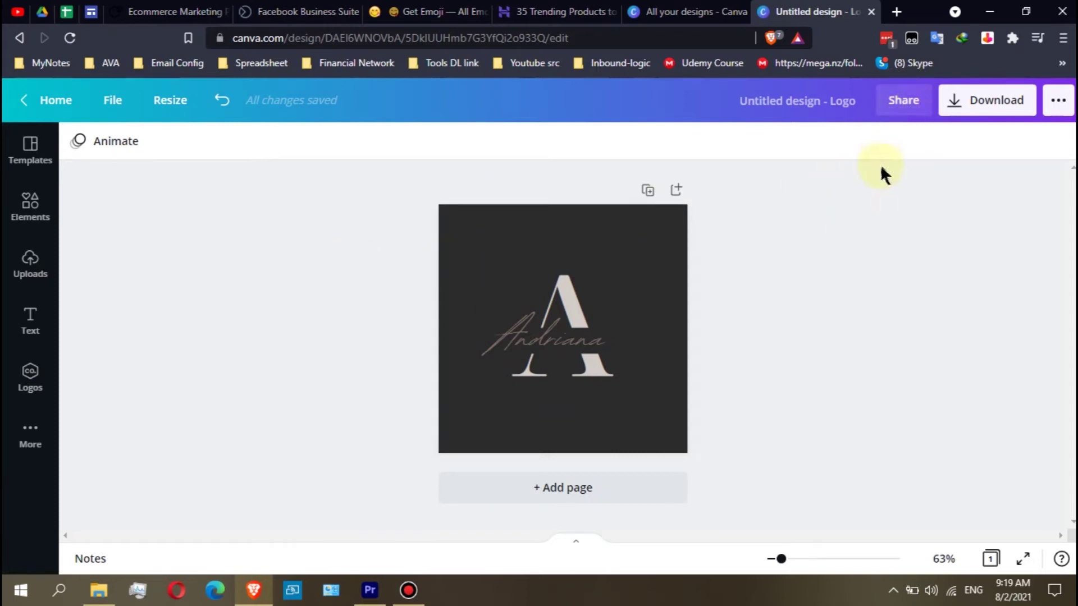
pyautogui.click(902, 107)
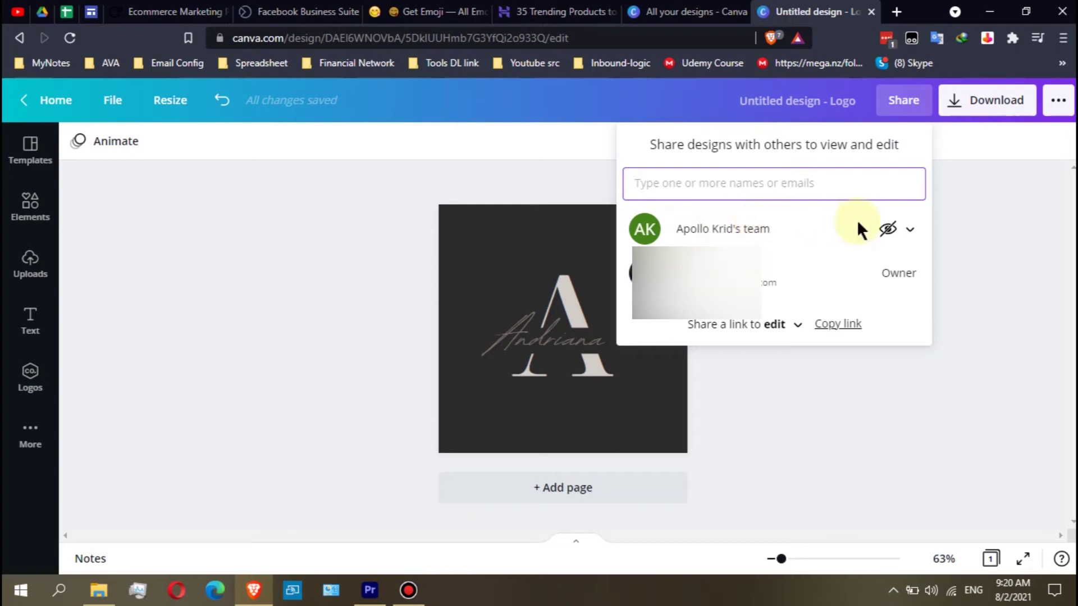
# Set the team's permission on the logo to Can view
pyautogui.click(910, 230)
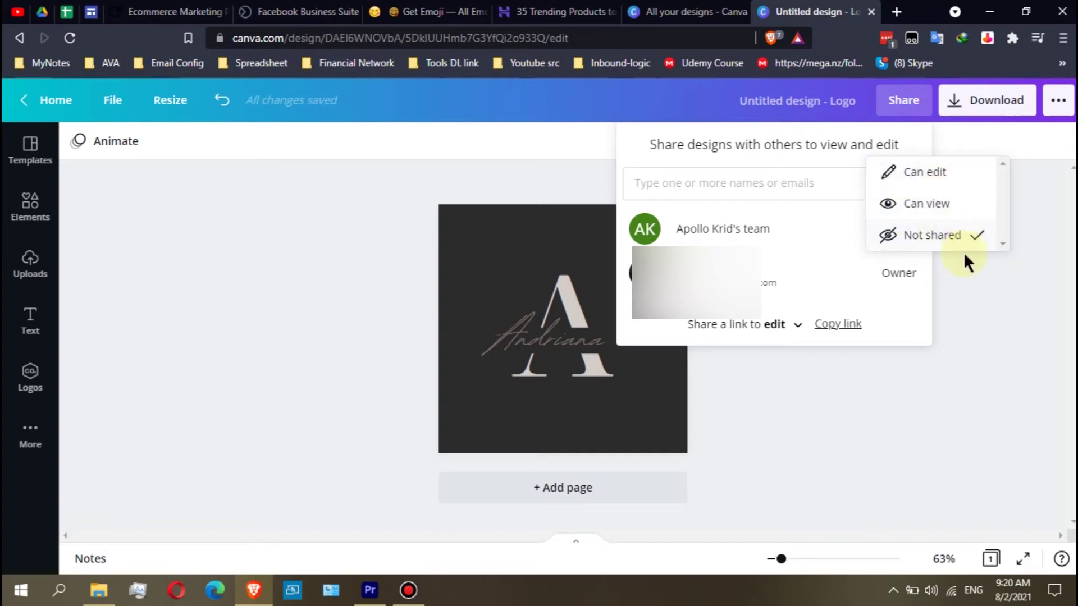
pyautogui.click(954, 214)
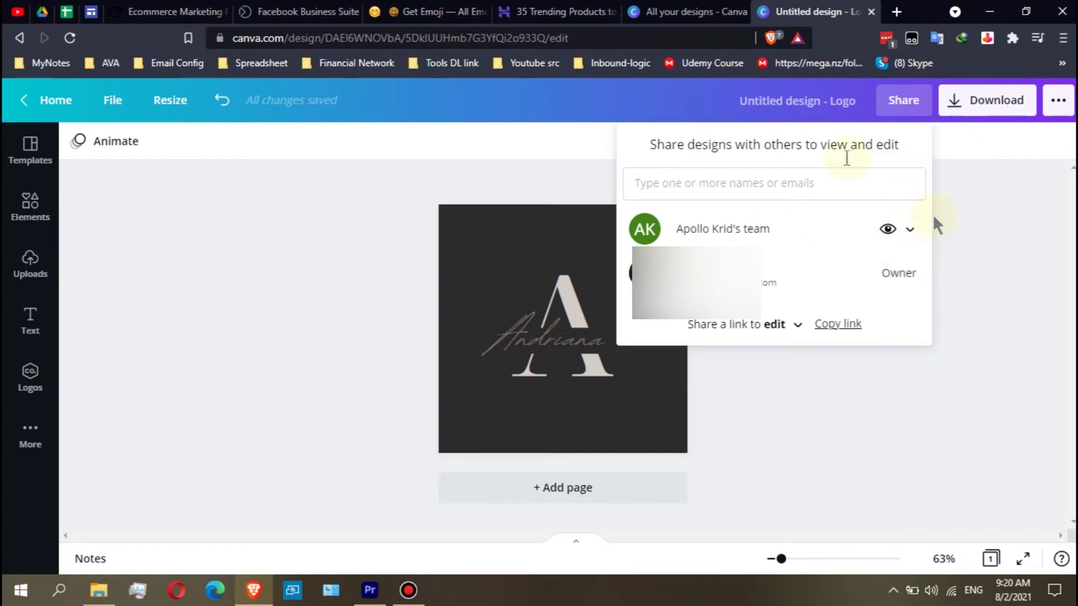
pyautogui.click(670, 13)
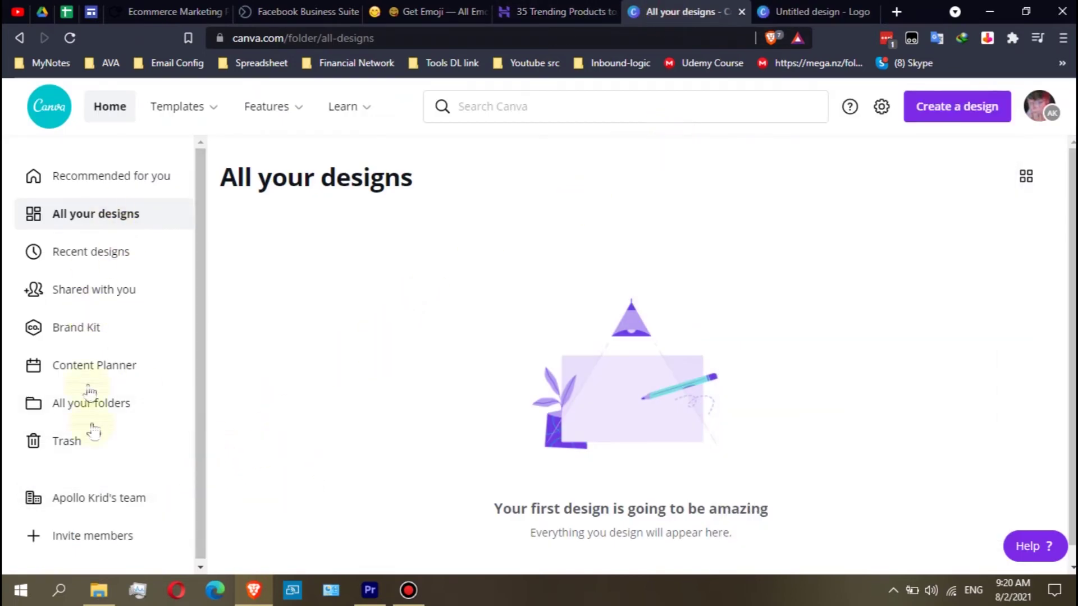
# Reload the team's page and check that the logo is listed under Designs
pyautogui.click(99, 505)
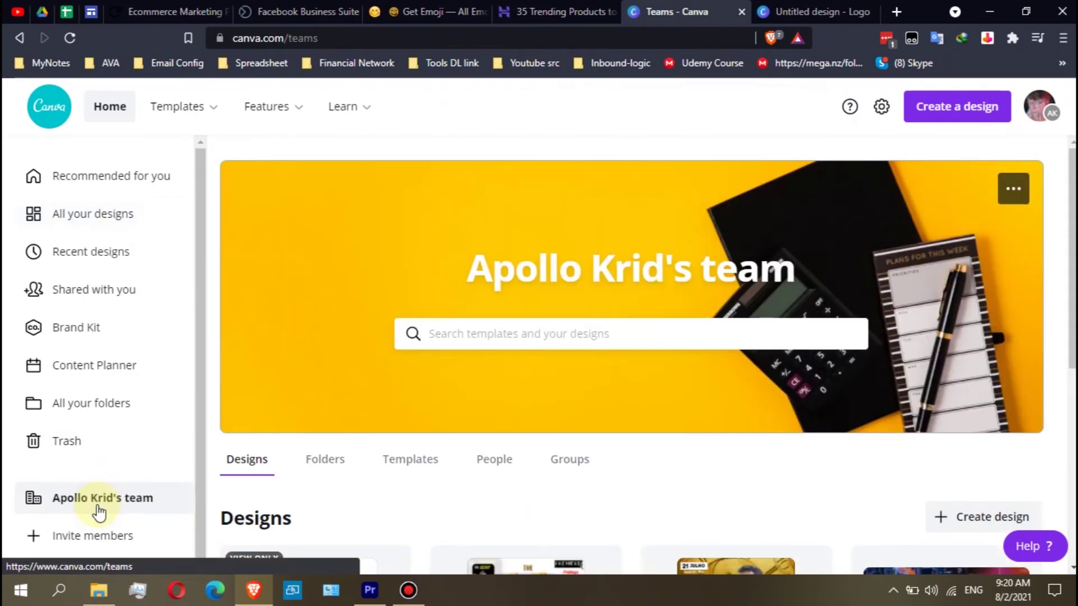
pyautogui.scroll(-6, 604, 423)
pyautogui.scroll(2, 602, 424)
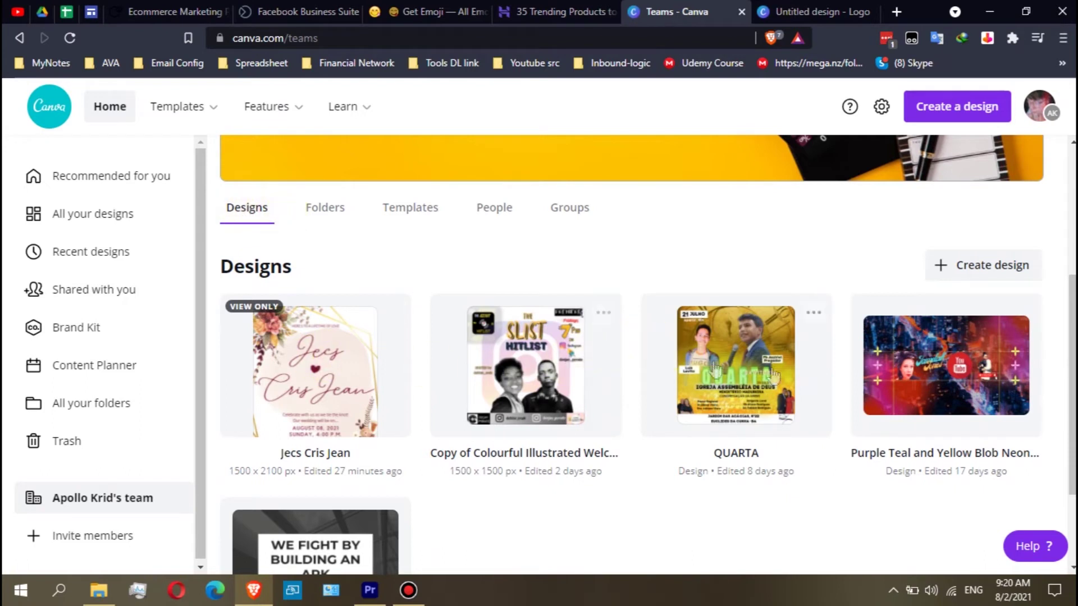
pyautogui.scroll(-2, 662, 479)
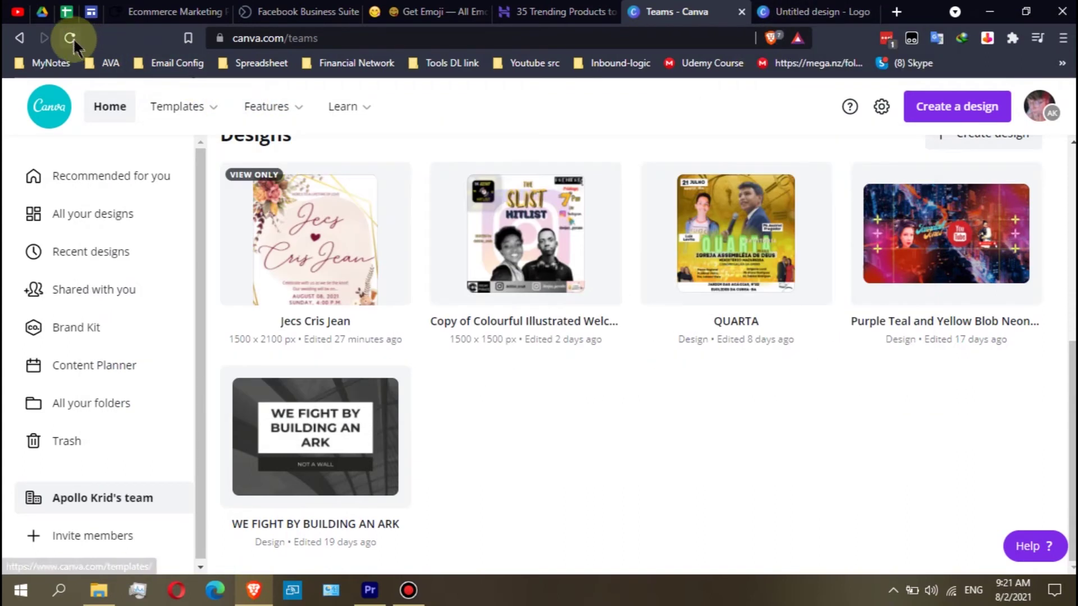
pyautogui.click(71, 39)
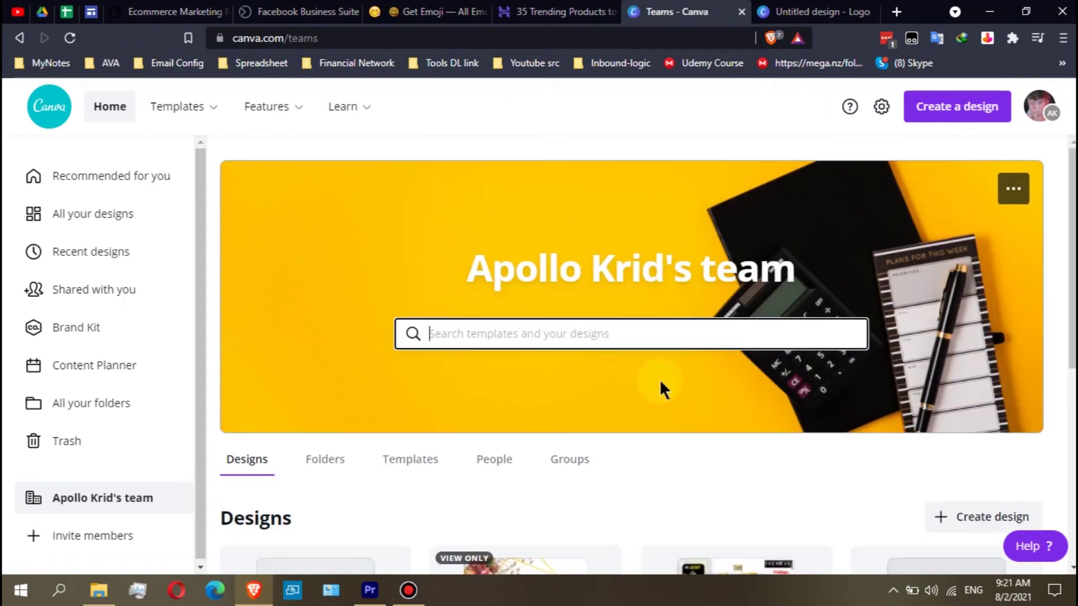
pyautogui.scroll(-5, 659, 381)
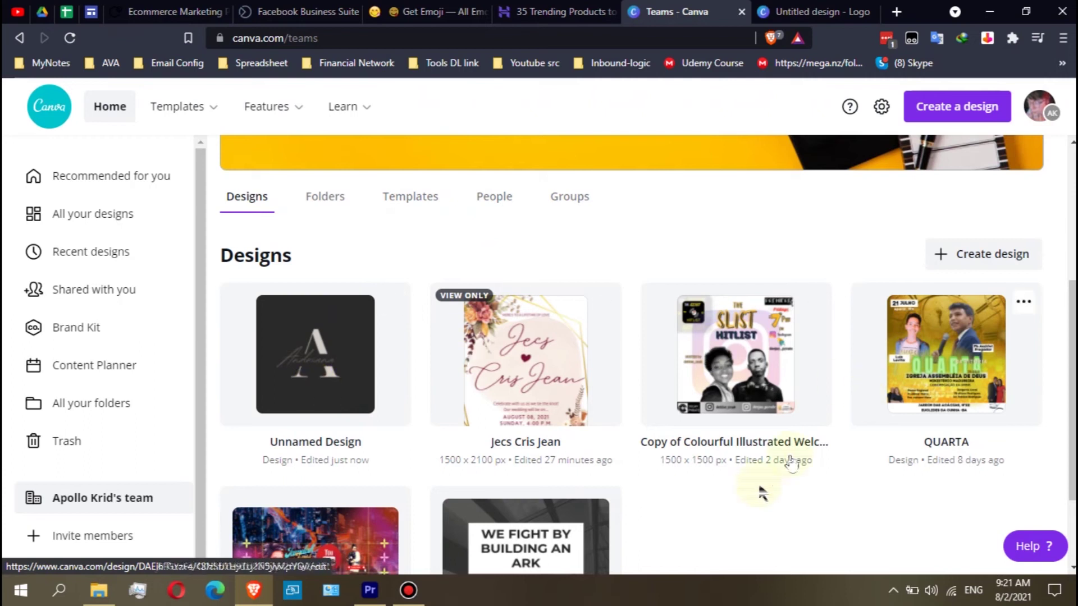
pyautogui.scroll(-2, 752, 449)
pyautogui.click(817, 11)
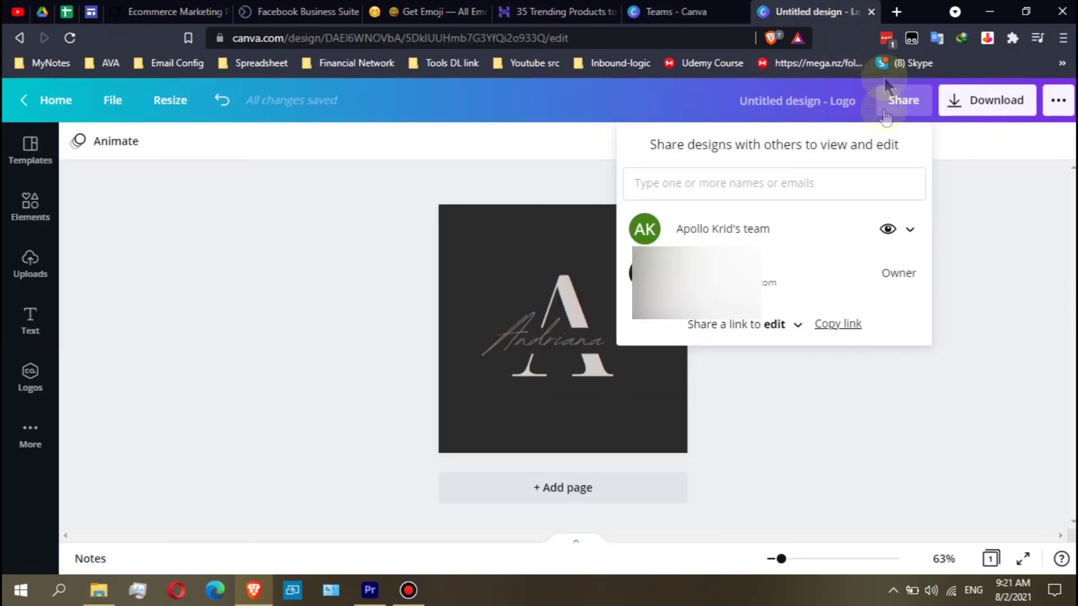
# Change the team's permission on the logo to Can edit and glance at the team's designs
pyautogui.click(889, 229)
pyautogui.click(921, 203)
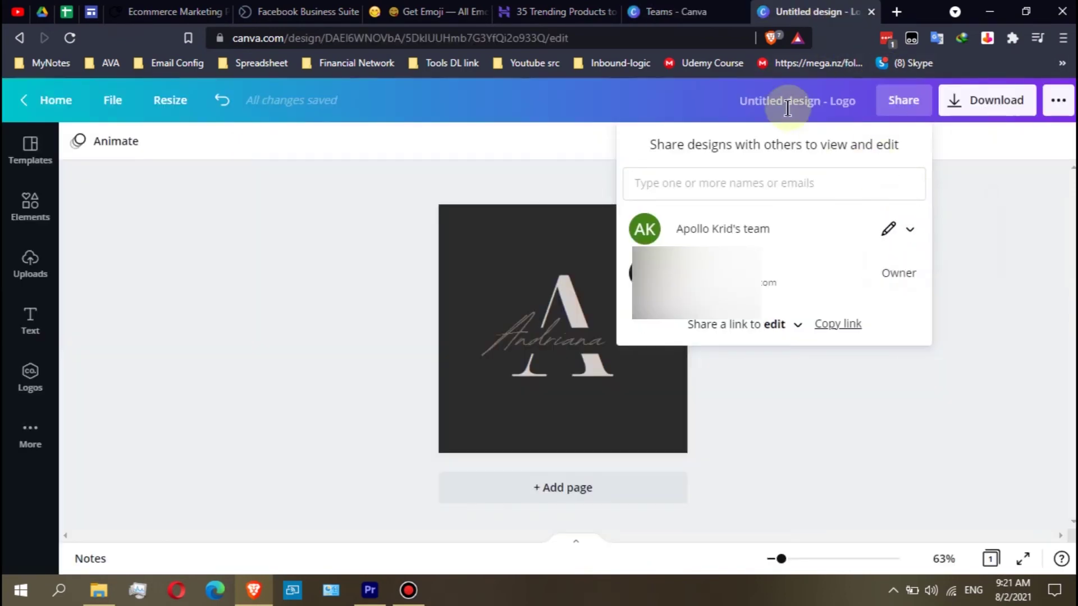
pyautogui.click(701, 11)
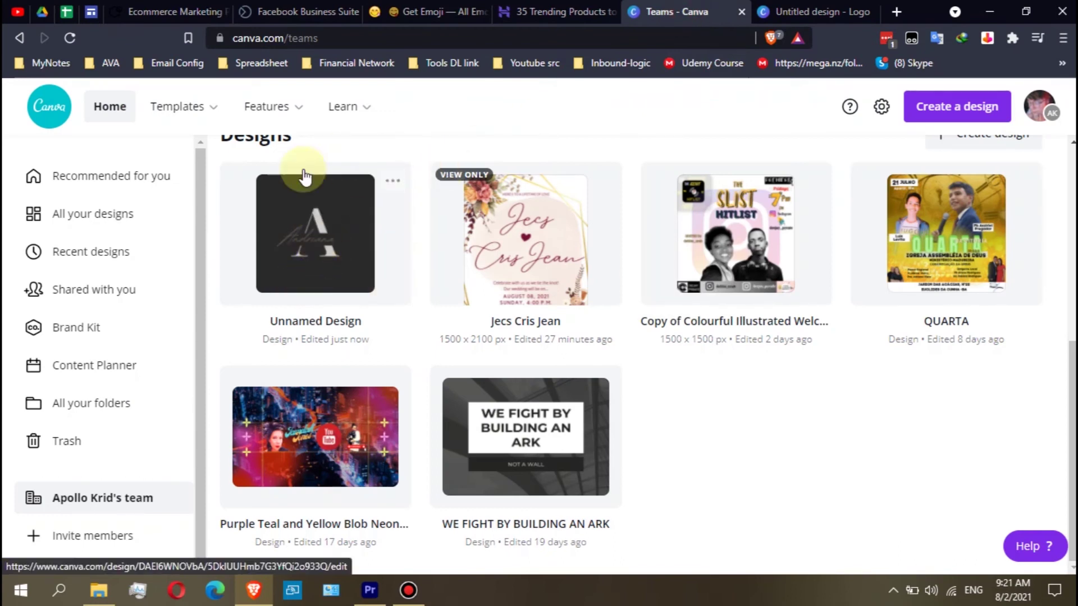
pyautogui.click(809, 11)
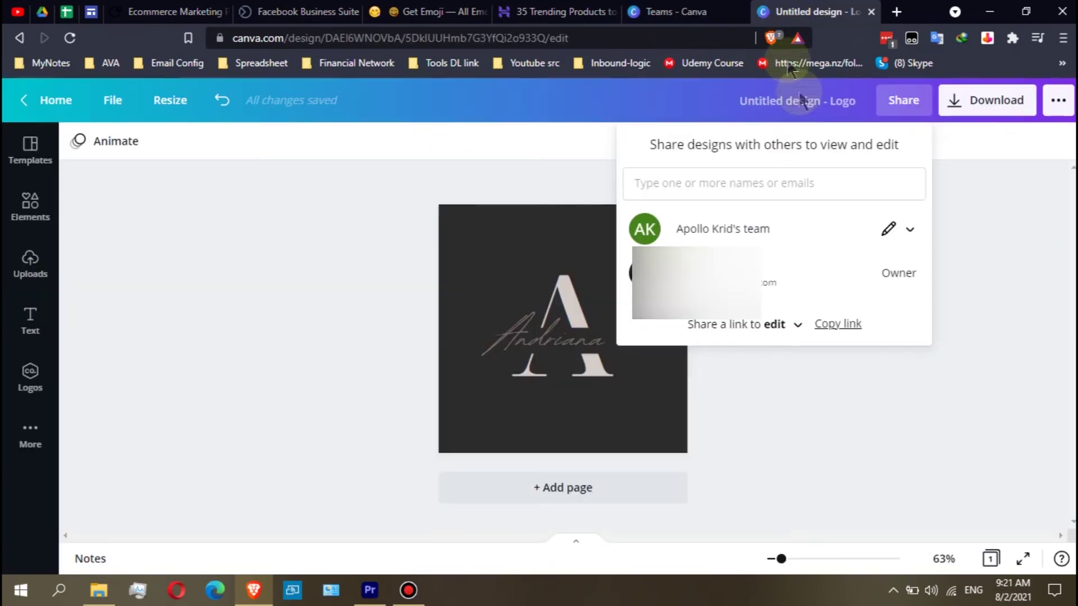
# Change the team's permission on the logo to Not shared
pyautogui.click(891, 230)
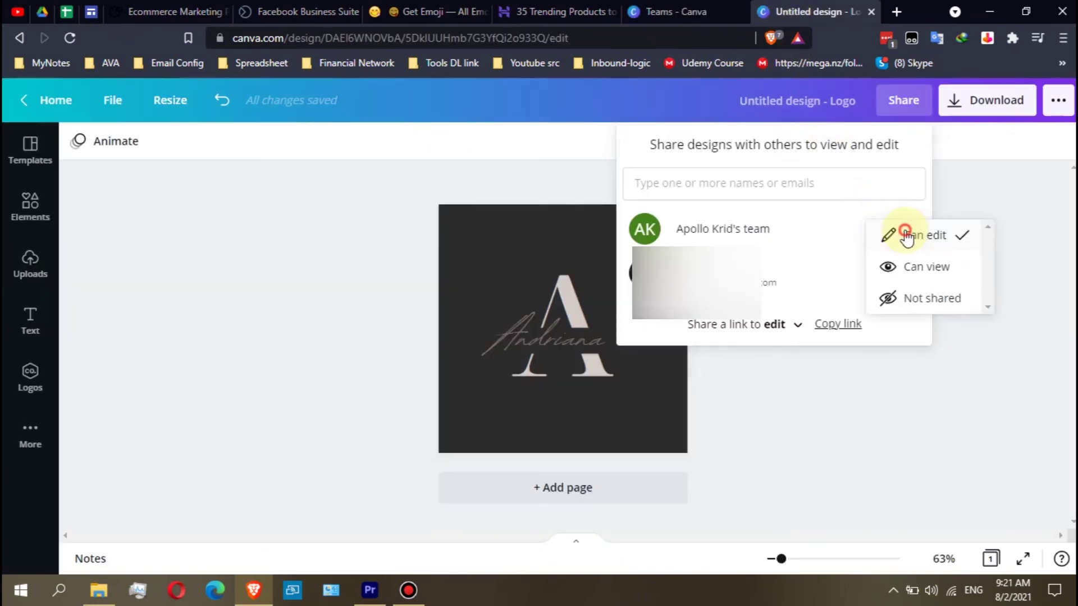
pyautogui.click(956, 313)
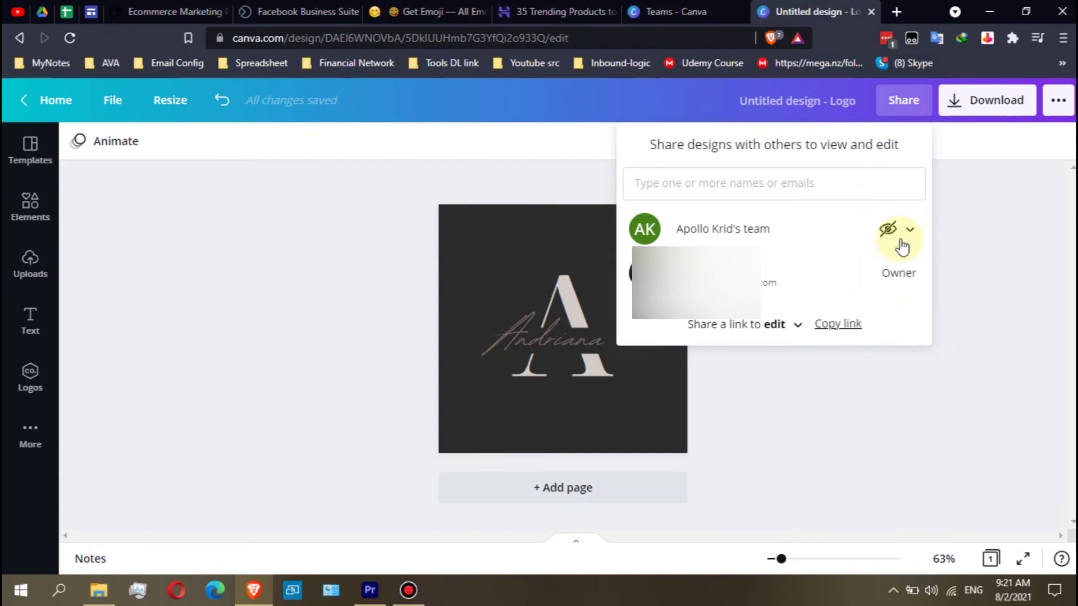
pyautogui.click(674, 11)
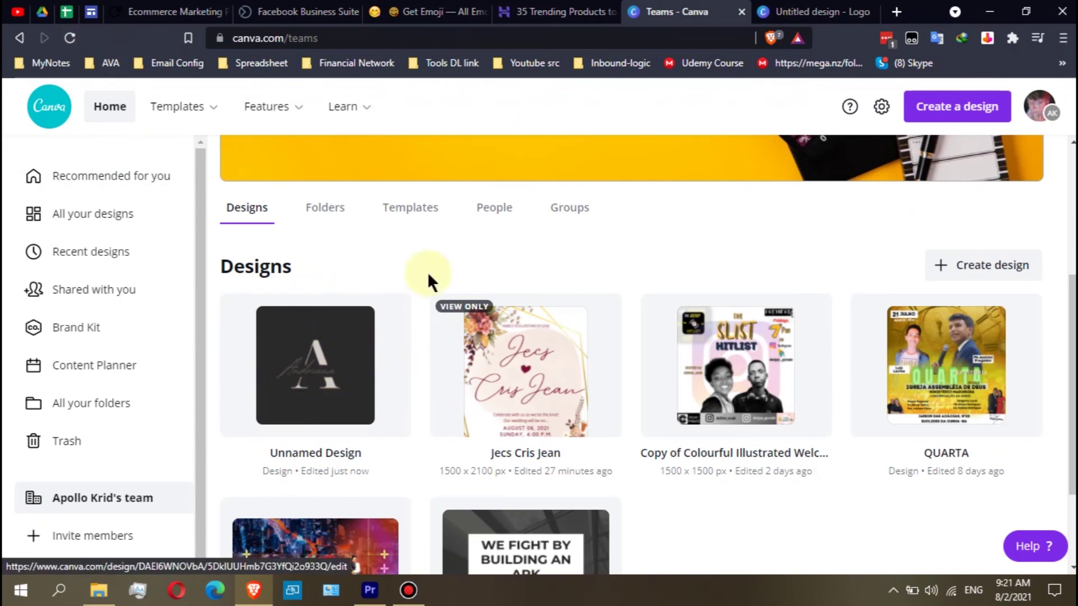
pyautogui.click(70, 39)
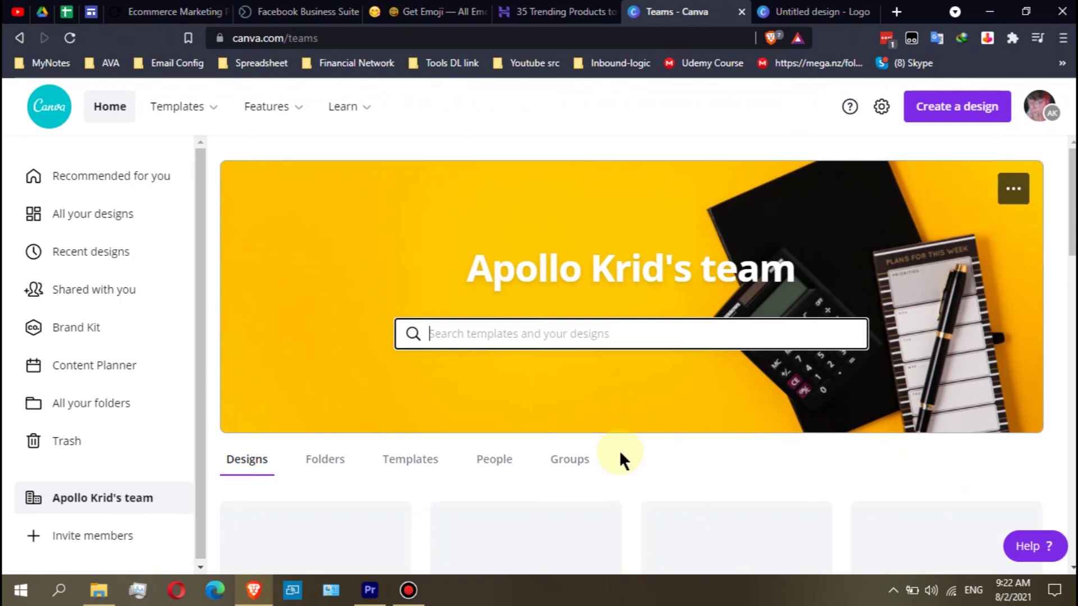
pyautogui.scroll(-5, 619, 450)
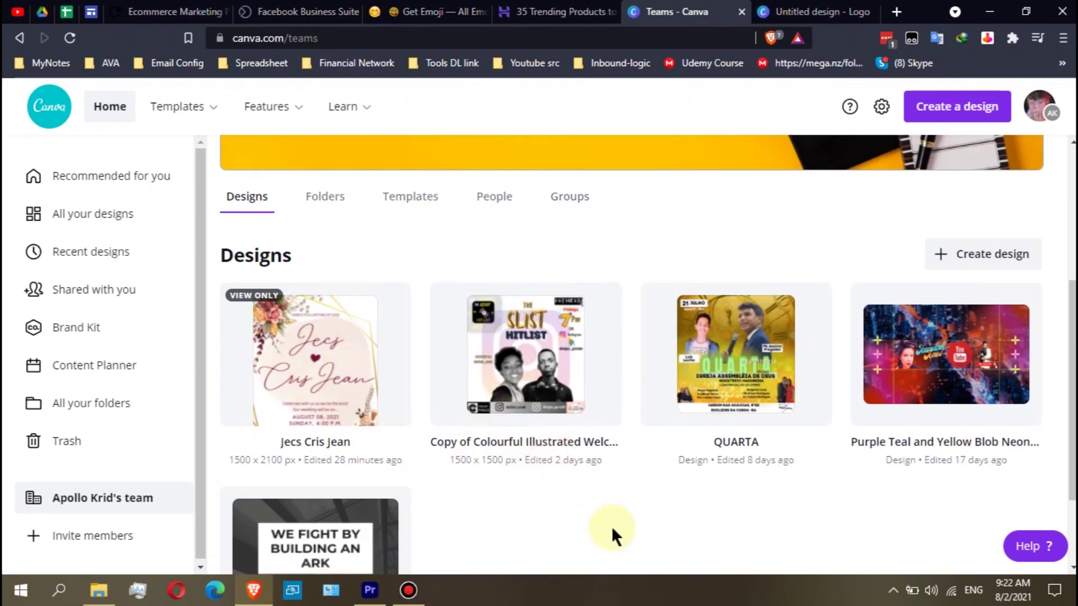
pyautogui.click(86, 222)
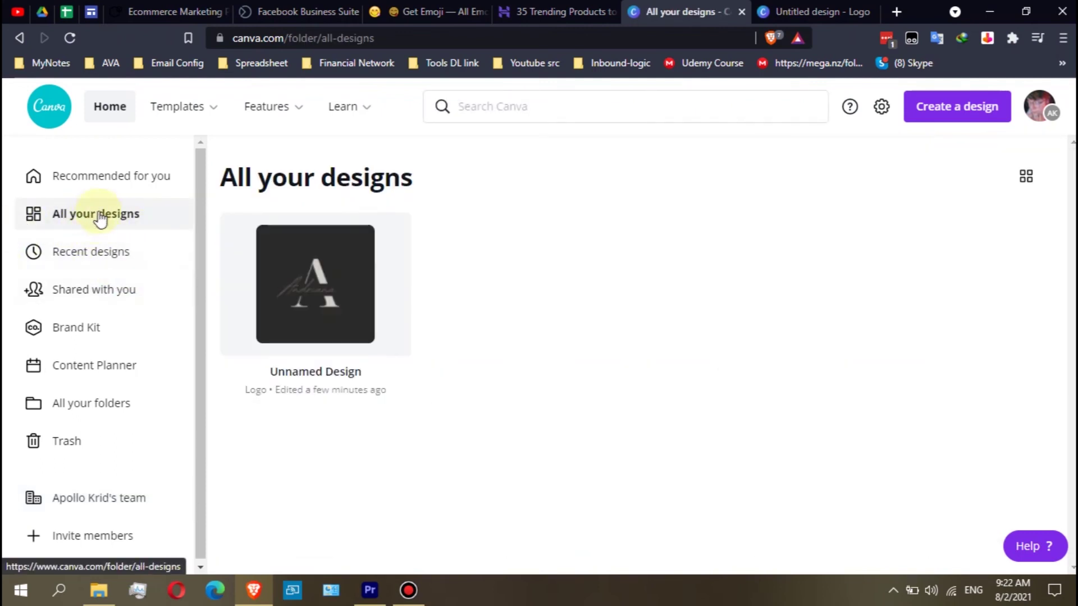
pyautogui.click(84, 498)
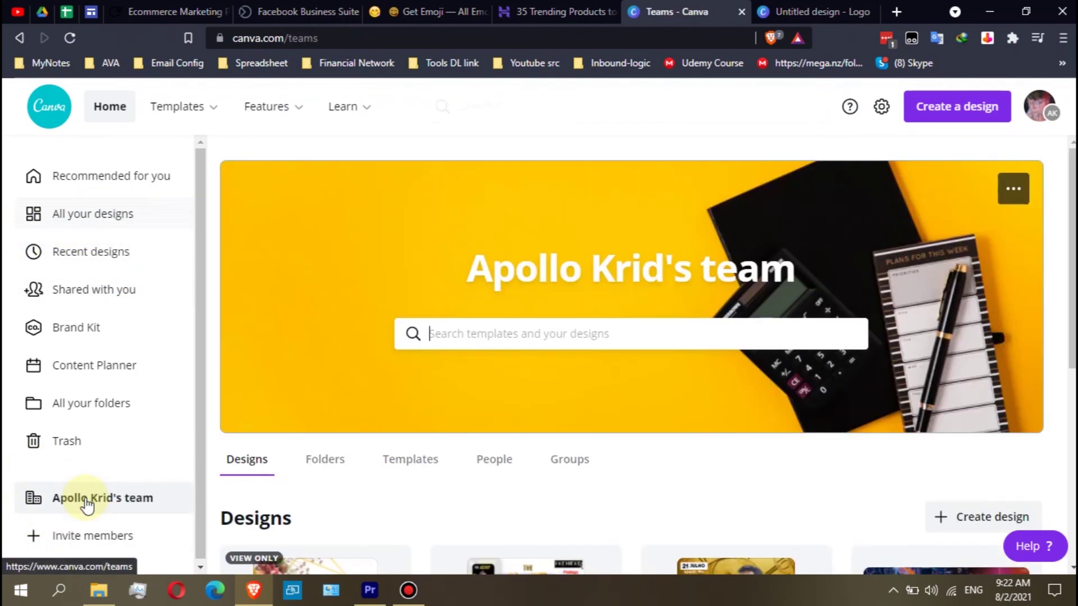
pyautogui.scroll(-5, 544, 410)
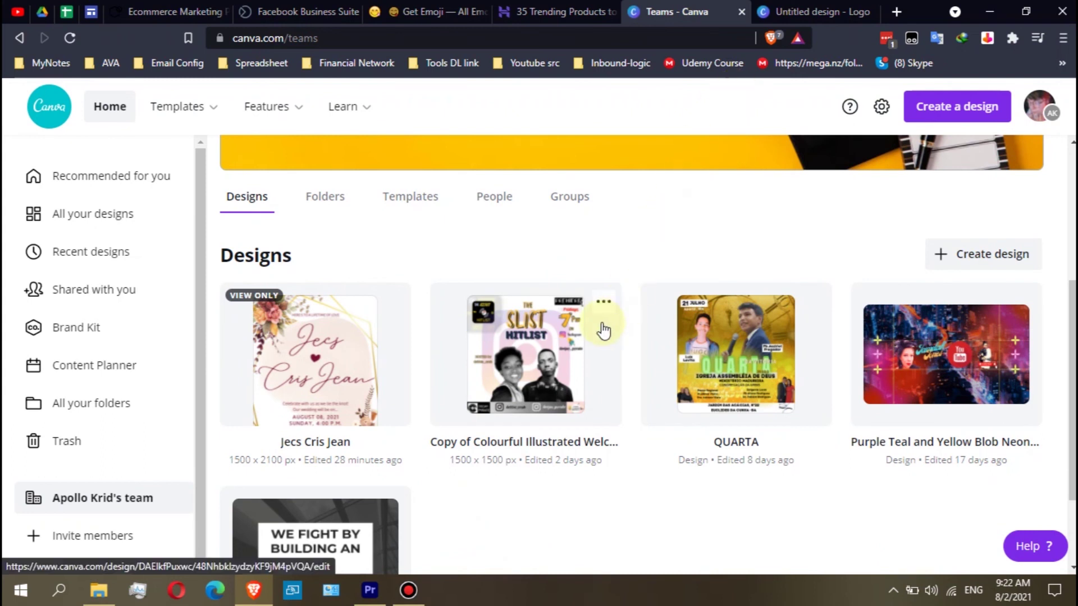
# Reselect Not shared for the team in the logo's Share panel and close the panel
pyautogui.hotkey('ctrl', 'Tab')
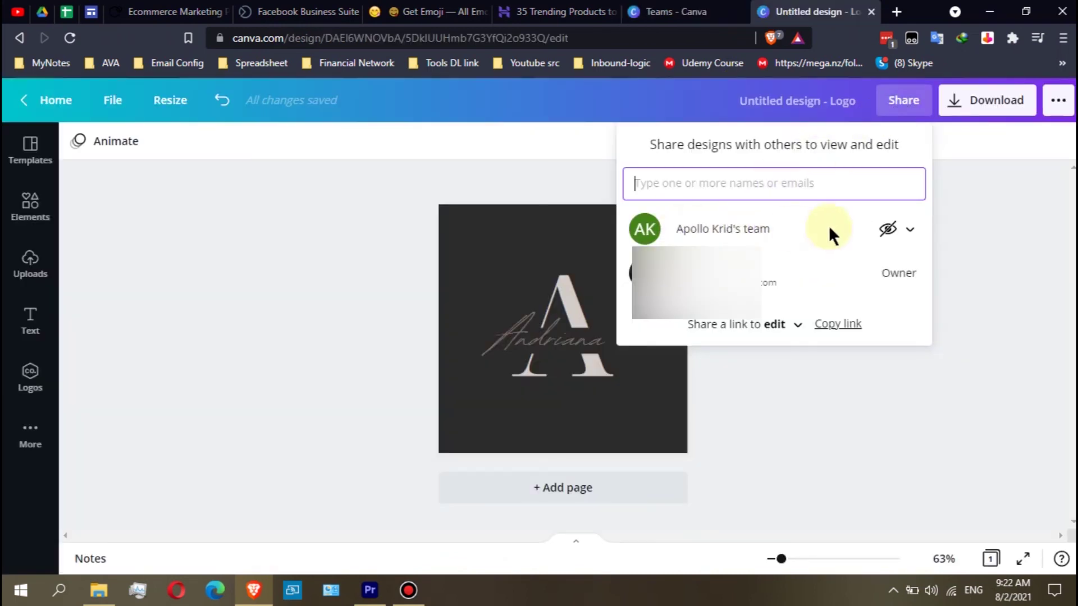
pyautogui.click(908, 234)
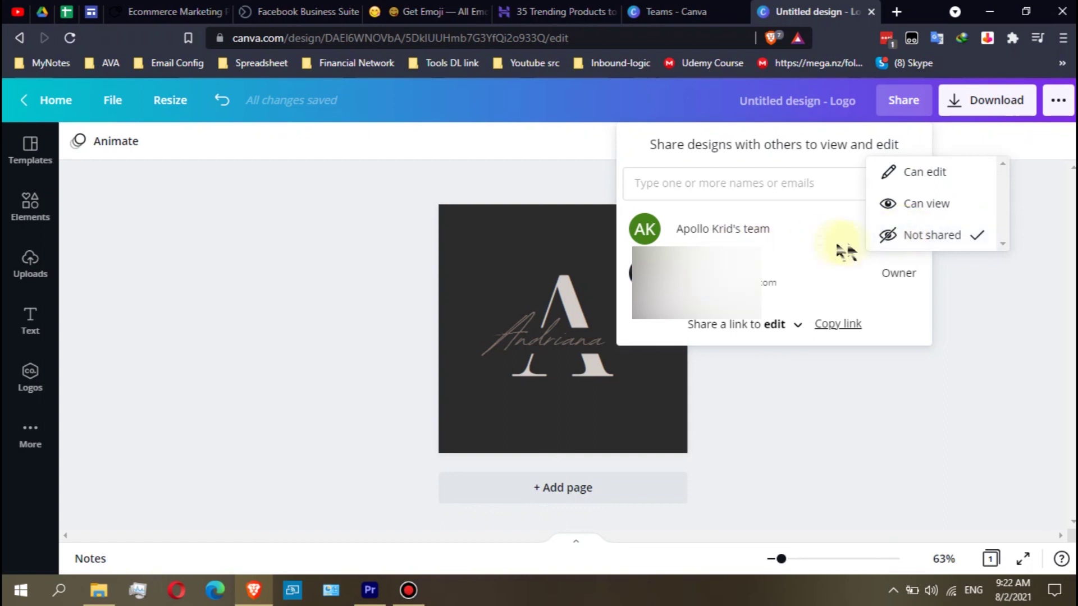
pyautogui.click(941, 245)
pyautogui.click(966, 229)
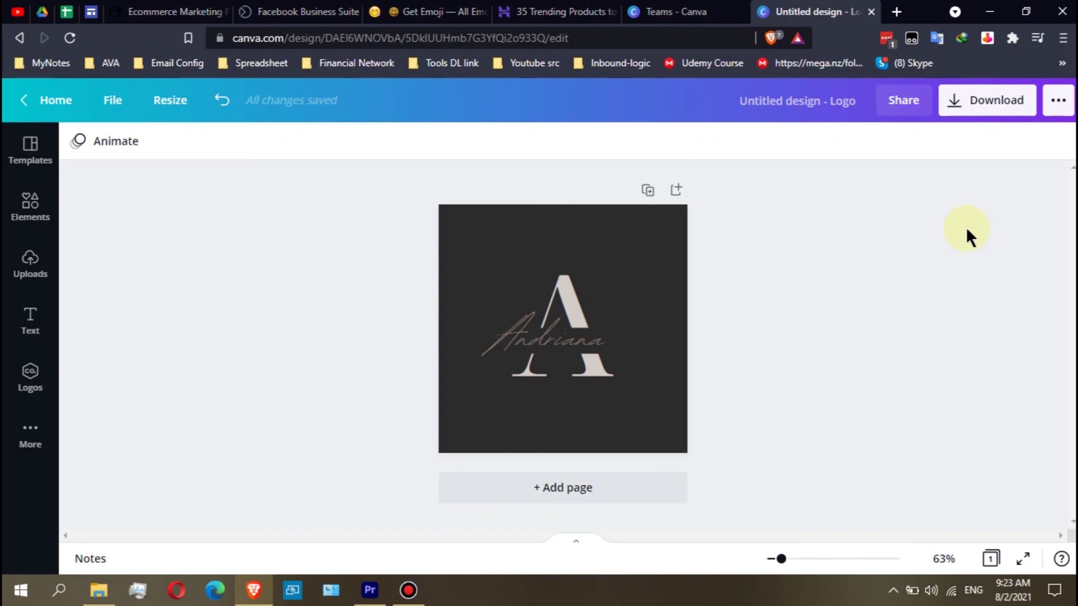
pyautogui.click(676, 11)
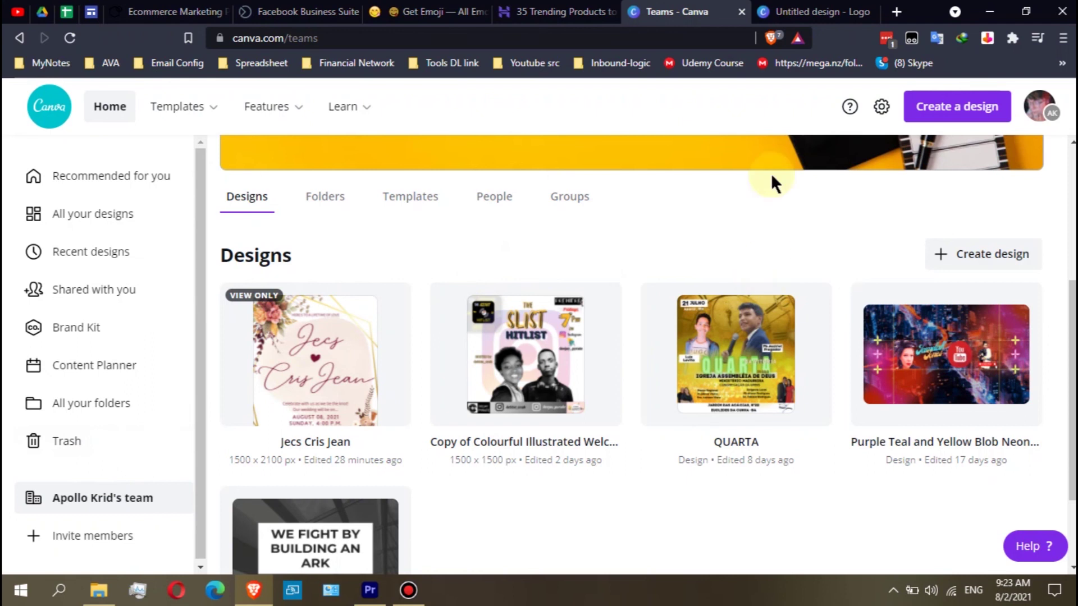
pyautogui.click(791, 10)
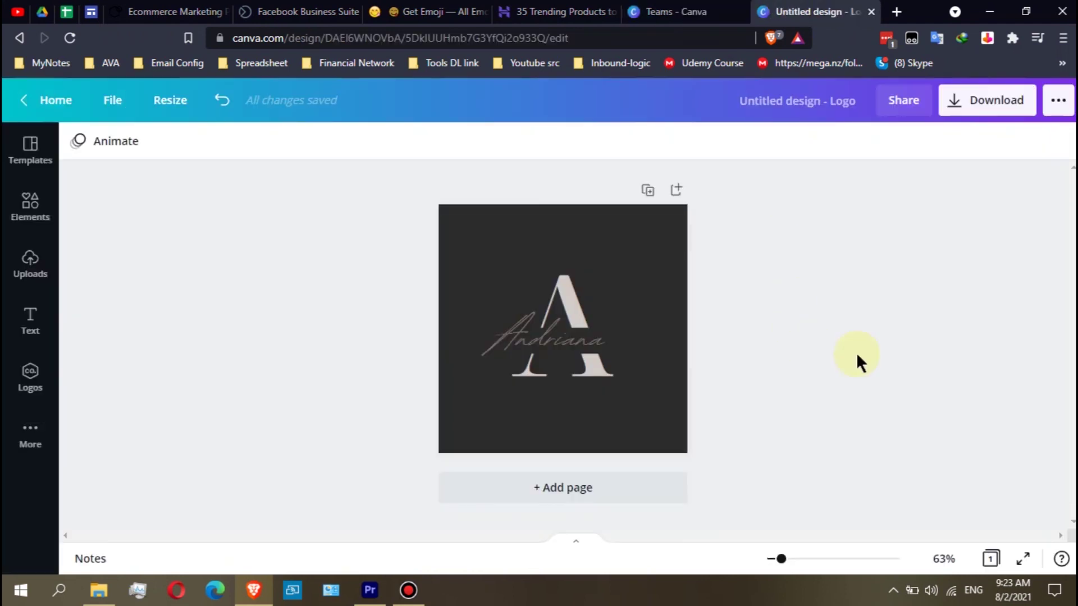